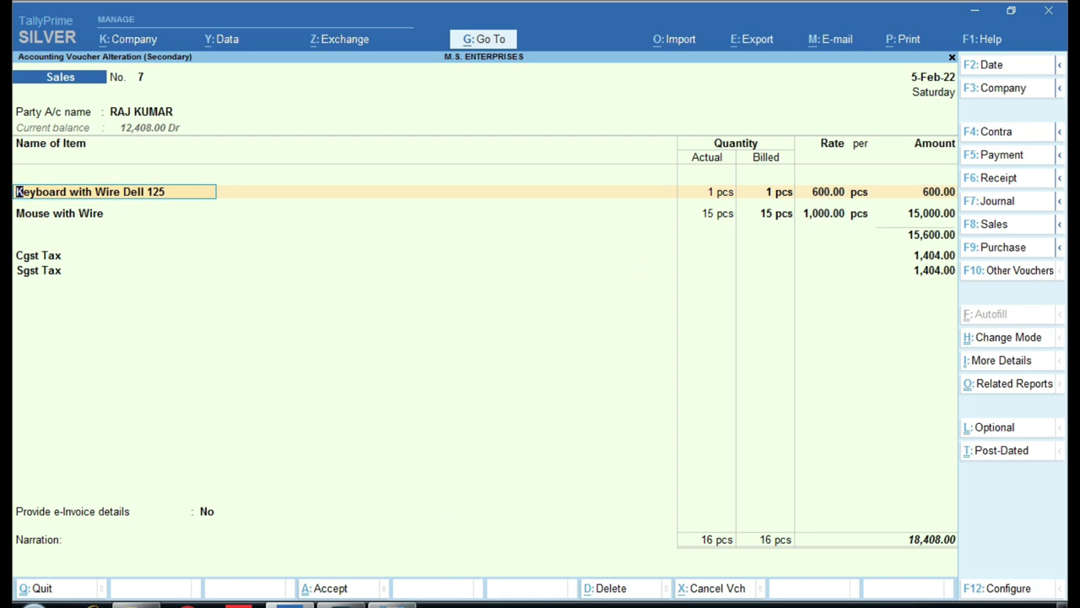
Switch to Windows Photo Viewer and view the THUMBNAIL image about applying CGST, SGST and IGST together.
left_click(390, 604)
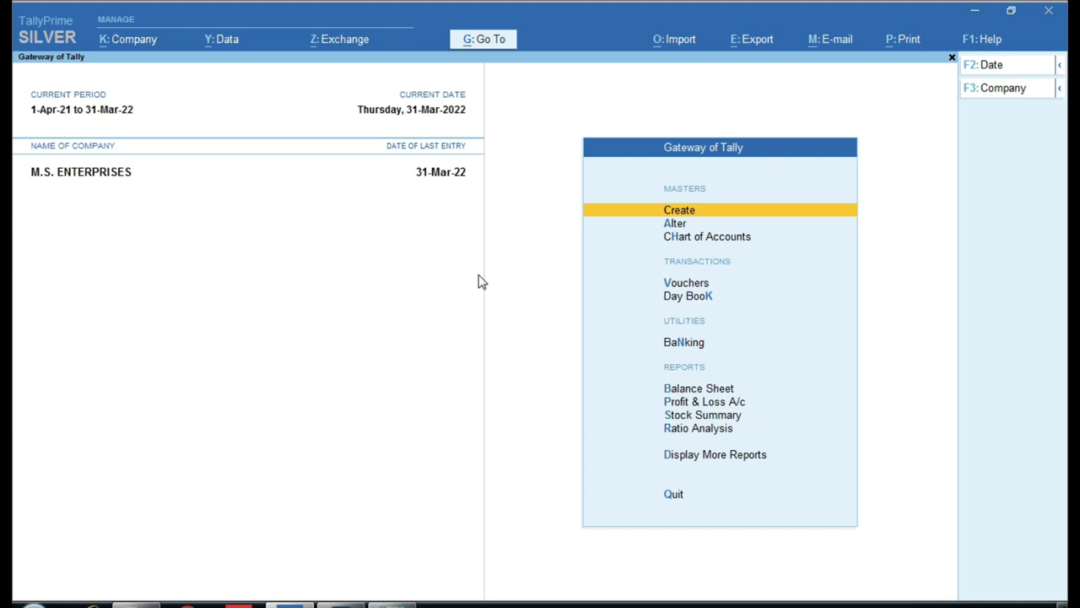
left_click(392, 604)
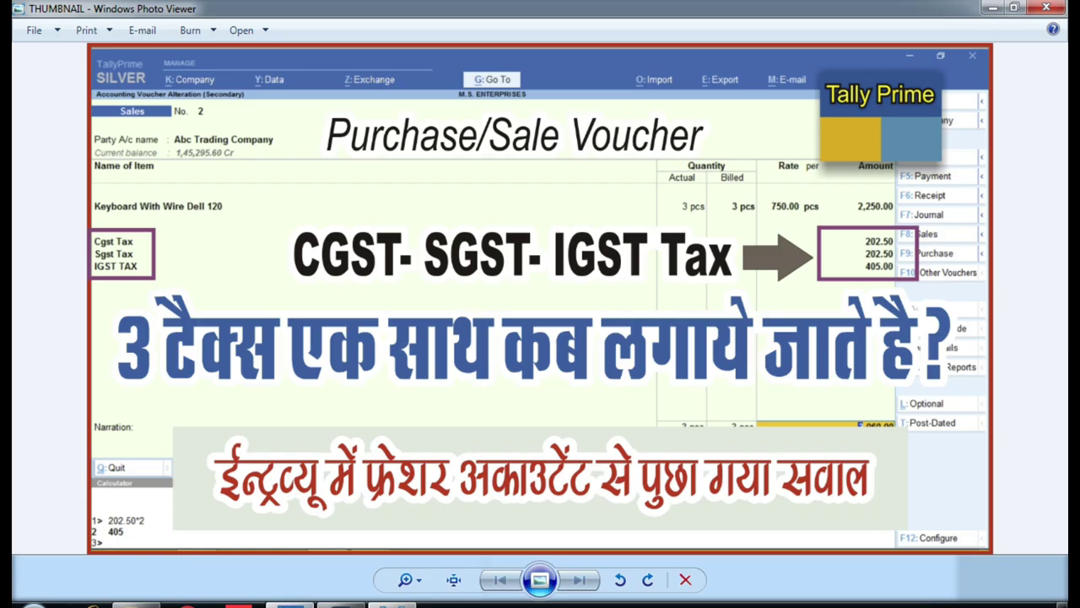
Switch back to TallyPrime and open the Day Book for 1-Apr-21 to 31-Mar-22.
left_click(289, 604)
key("d")
key("d")
key("F2")
key("Return")
Open the 5-Feb-22 Sales voucher no. 7 from the Day Book for alteration.
key("Up")
key("Up")
key("Up")
key("Up")
key("Up")
key("Up")
key("Up")
key("Up")
key("Up")
key("Up")
key("Up")
key("Up")
key("Up")
key("Up")
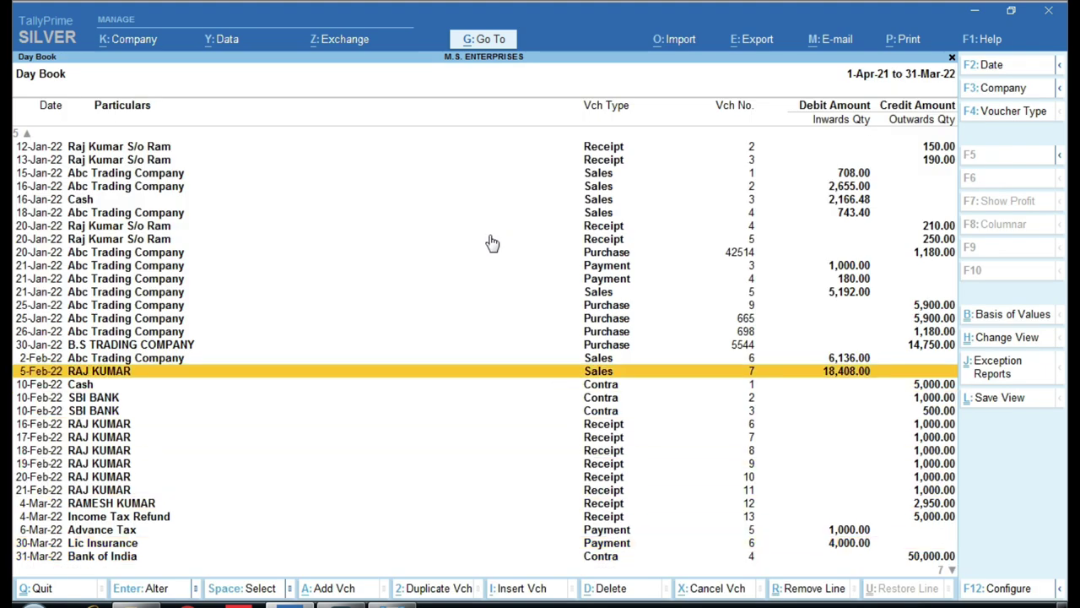
key("Return")
Accept the existing item allocation and accounting details of Keyboard with Wire Dell 125 in the voucher.
key("Return")
key("Return")
key("Return")
key("Return")
key("Return")
key("Return")
key("Return")
key("Return")
key("Return")
key("Return")
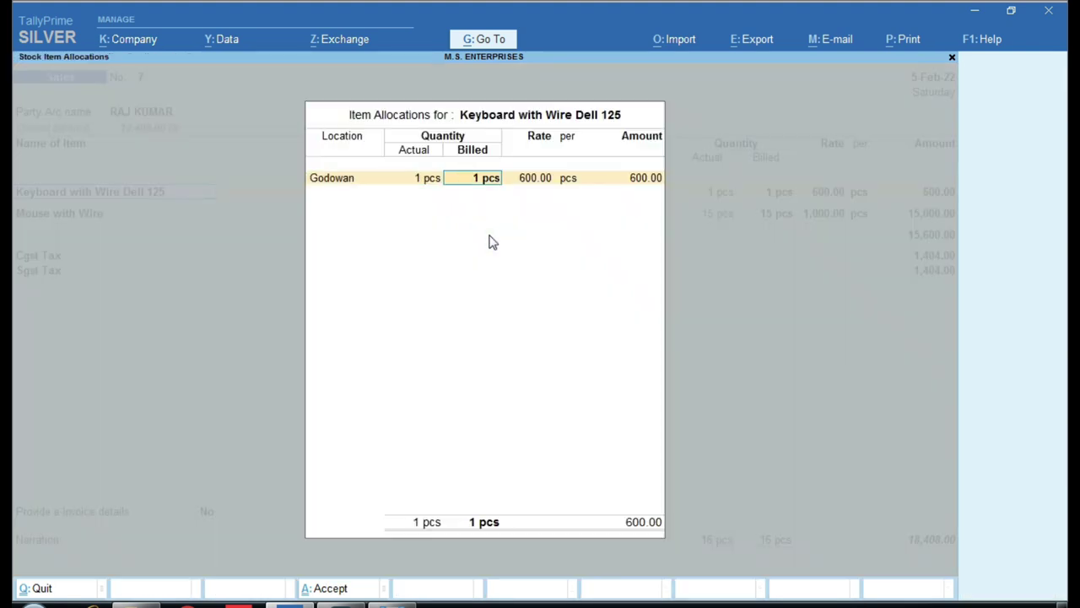
key("Return")
key("Return")
key("Return")
key("Return")
key("Return")
Accept the existing allocation and tax classification of Mouse with Wire and continue to the blank ledger line below Sgst Tax.
key("Return")
key("Return")
key("Return")
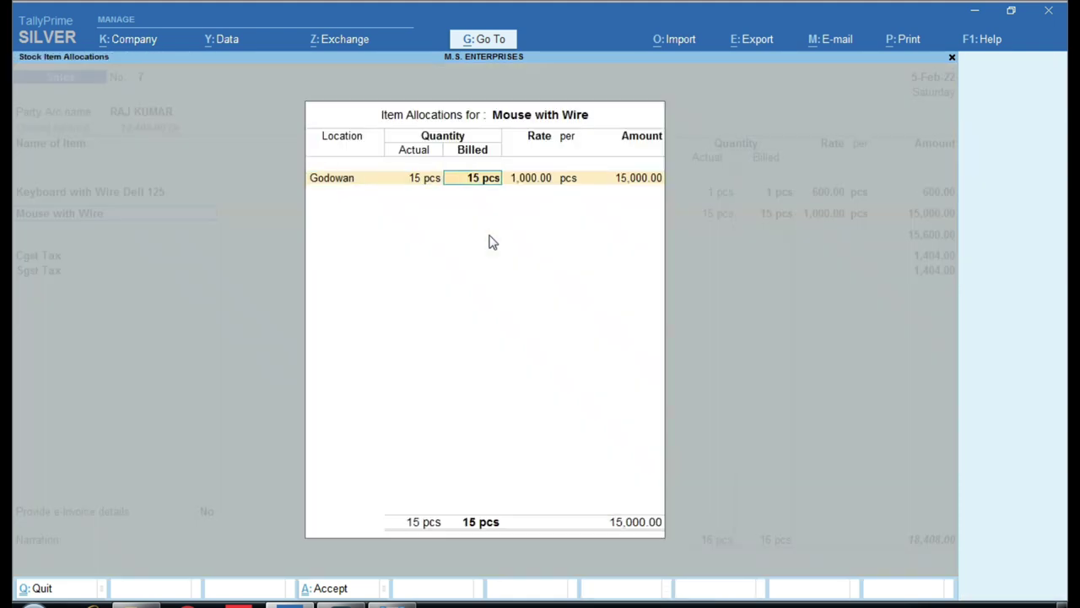
key("Return")
key("Return")
key("Return")
key("Return")
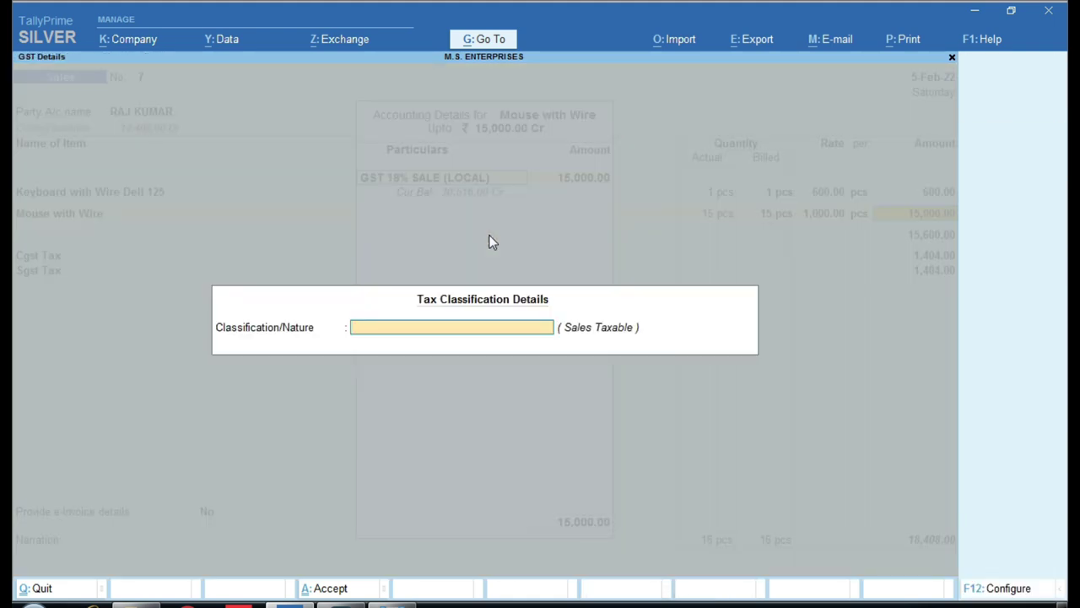
key("Return")
key("Return")
key("Return")
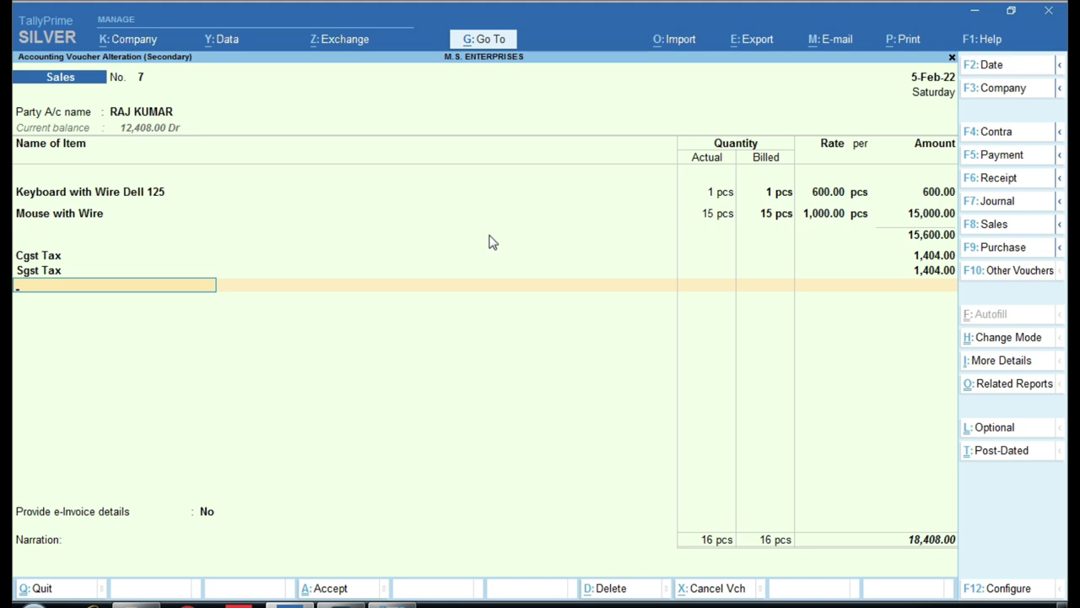
Add the IGST TAX ledger below Sgst Tax with its amount calculated as 1404+1404.
type("ig")
key("Down")
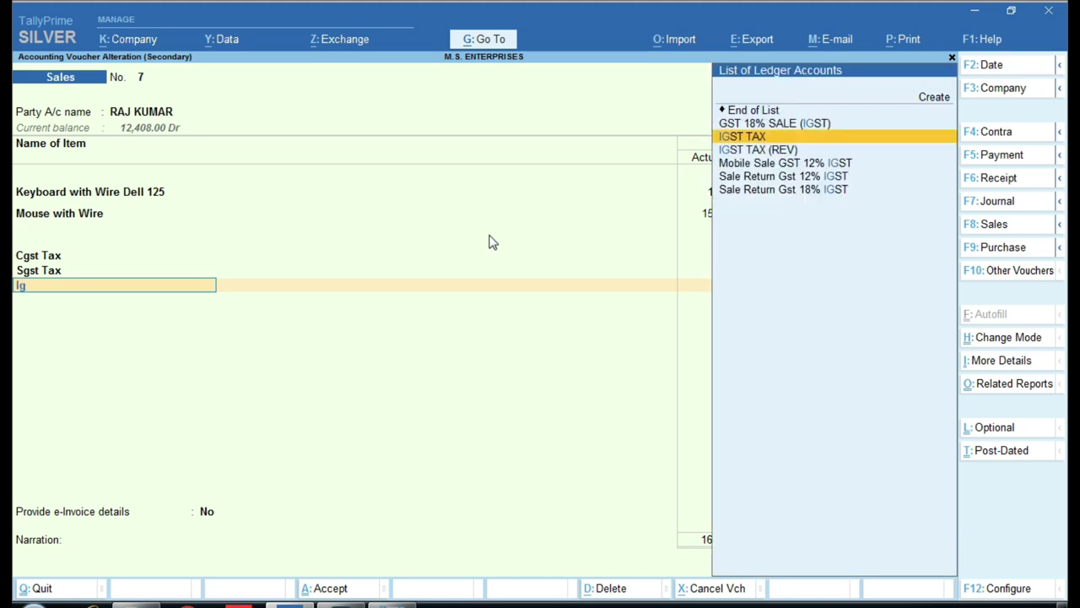
key("Return")
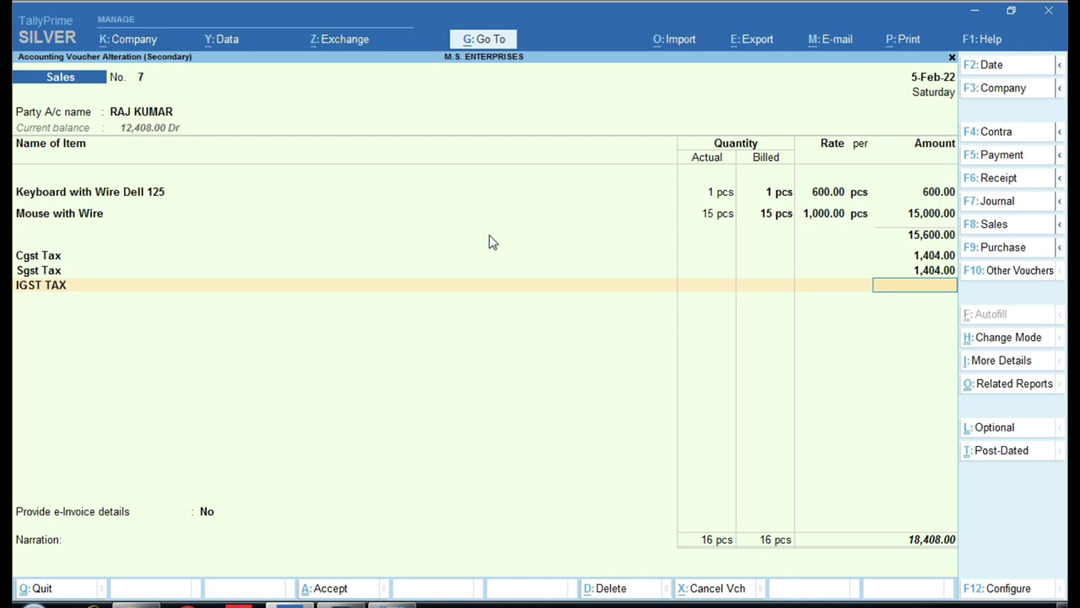
key("alt")
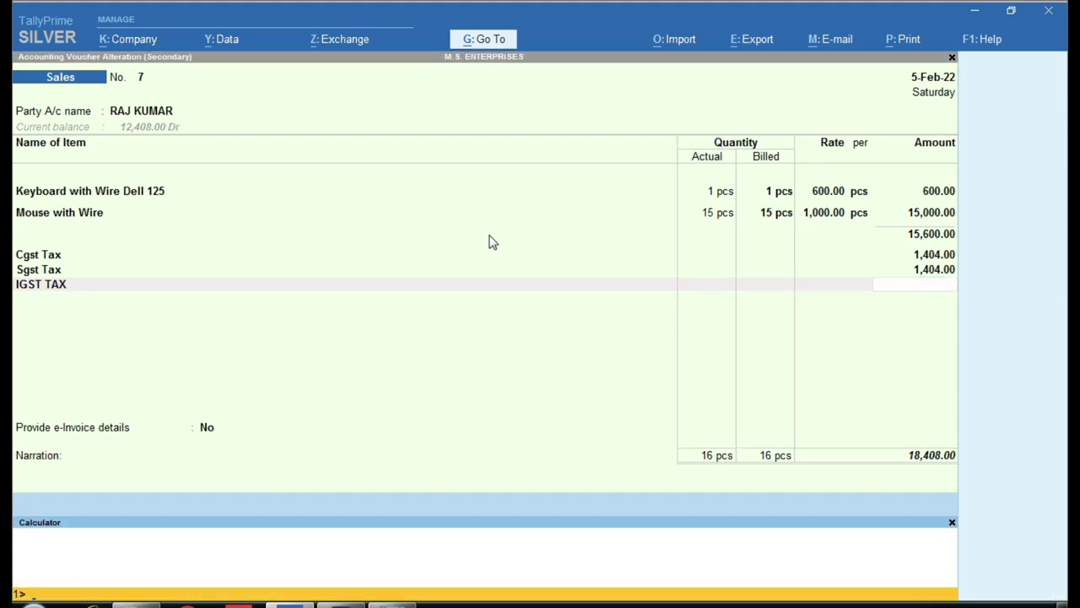
type("1404+1404")
key("Return")
key("ctrl")
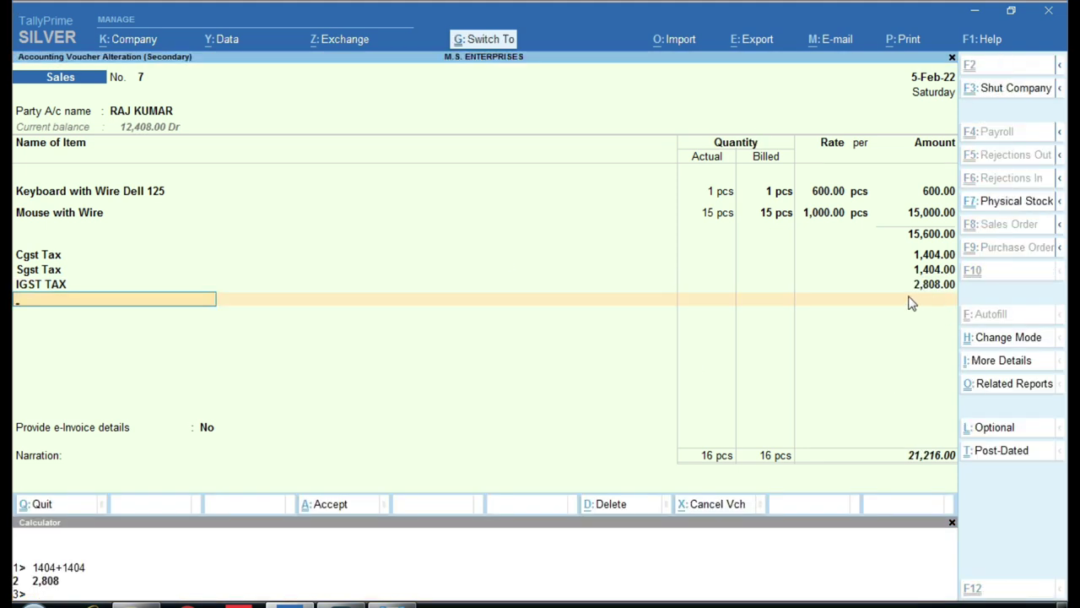
left_click(907, 295)
left_click_drag(899, 257, 1009, 290)
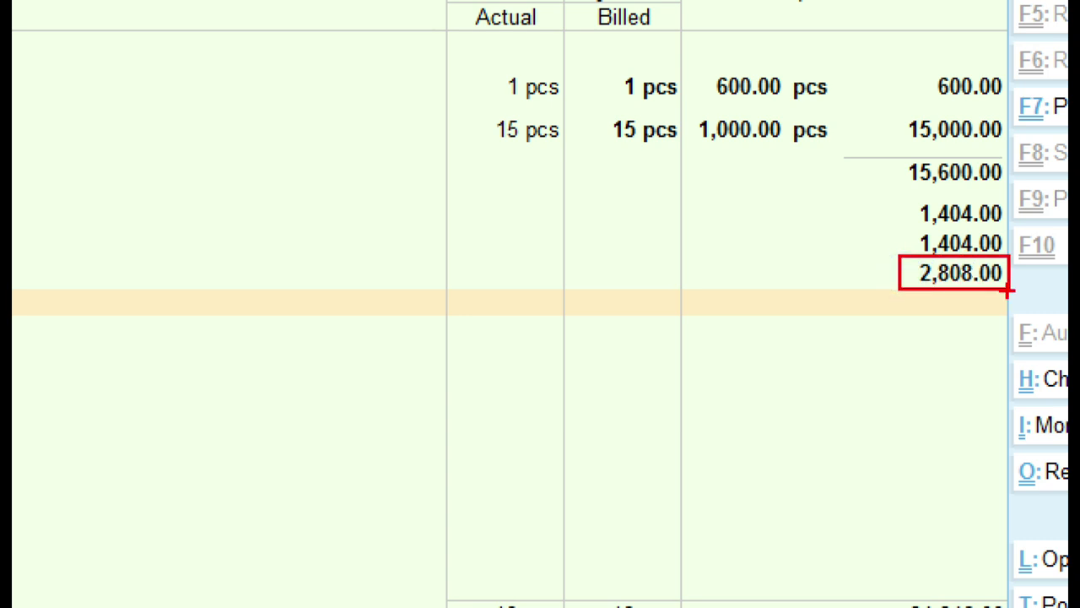
key("Escape")
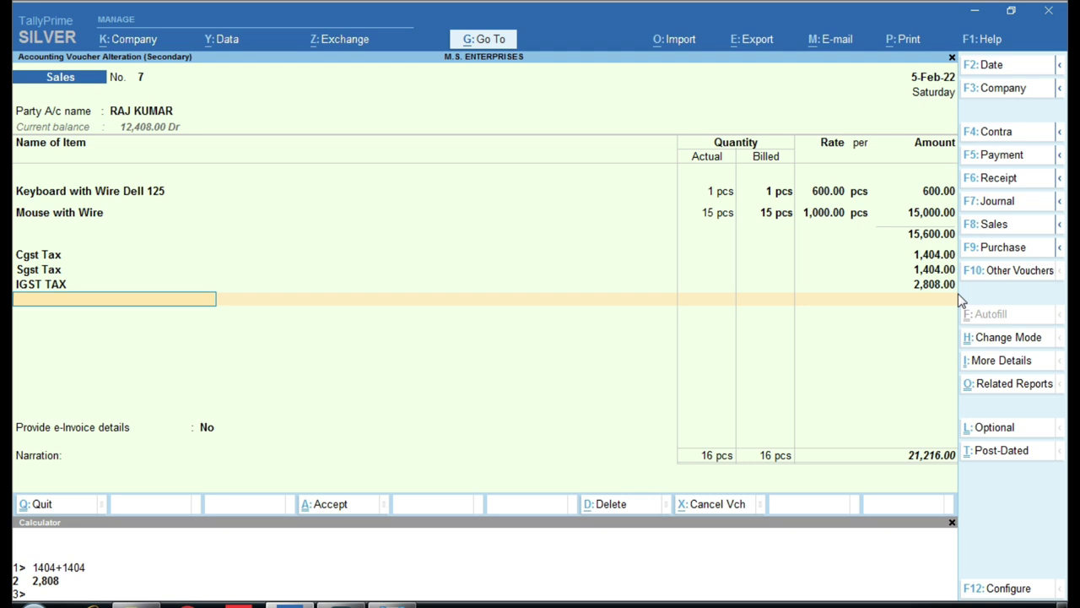
Clear the ledger name on the Sgst Tax line and select the Sgst Tax ledger again.
left_click(43, 254)
left_click(35, 270)
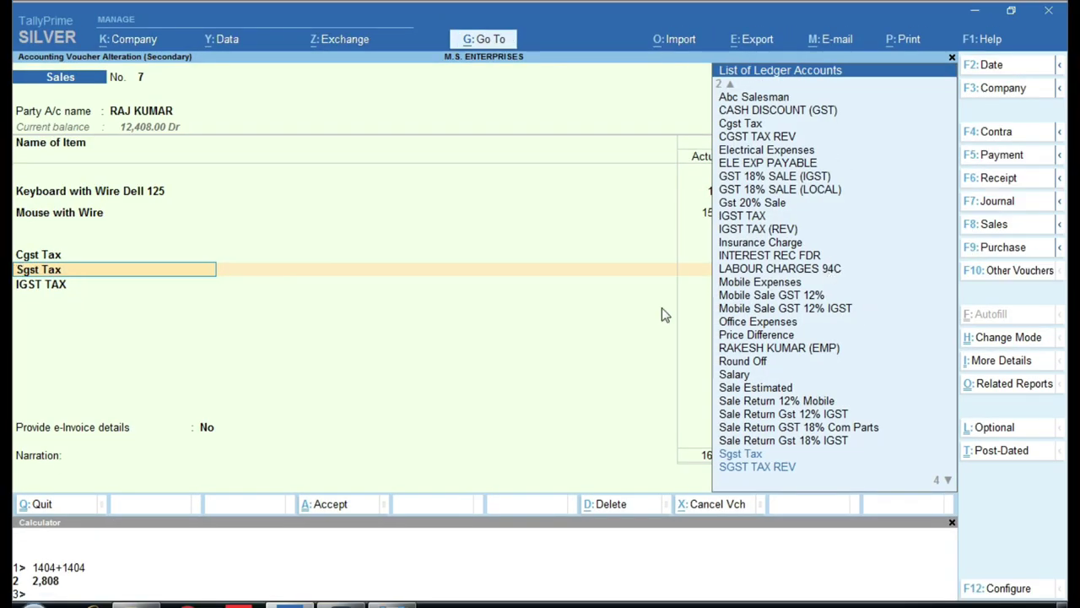
key("BackSpace")
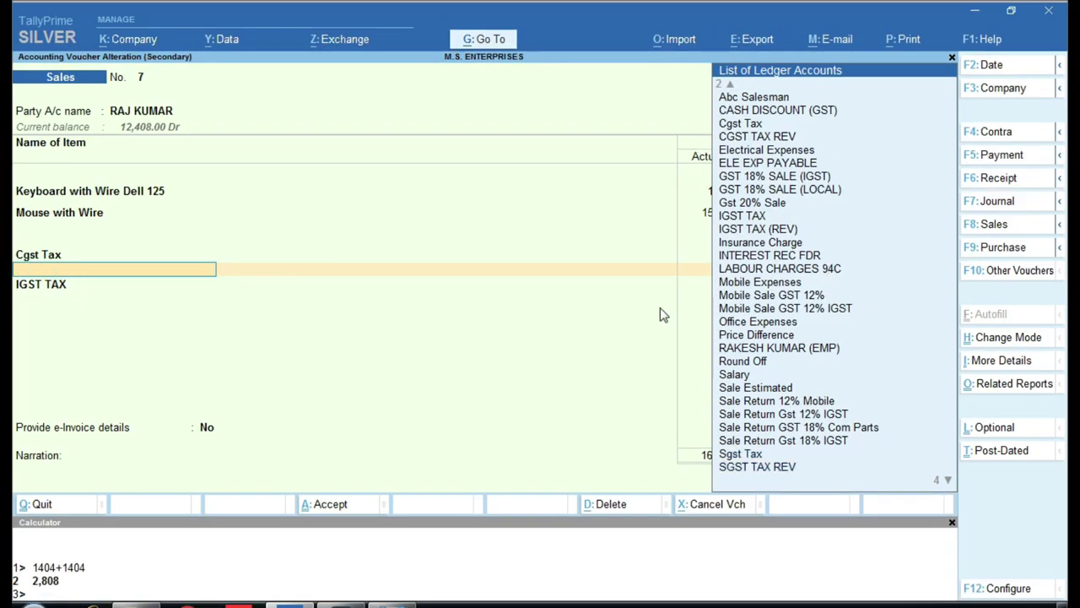
type("sgst")
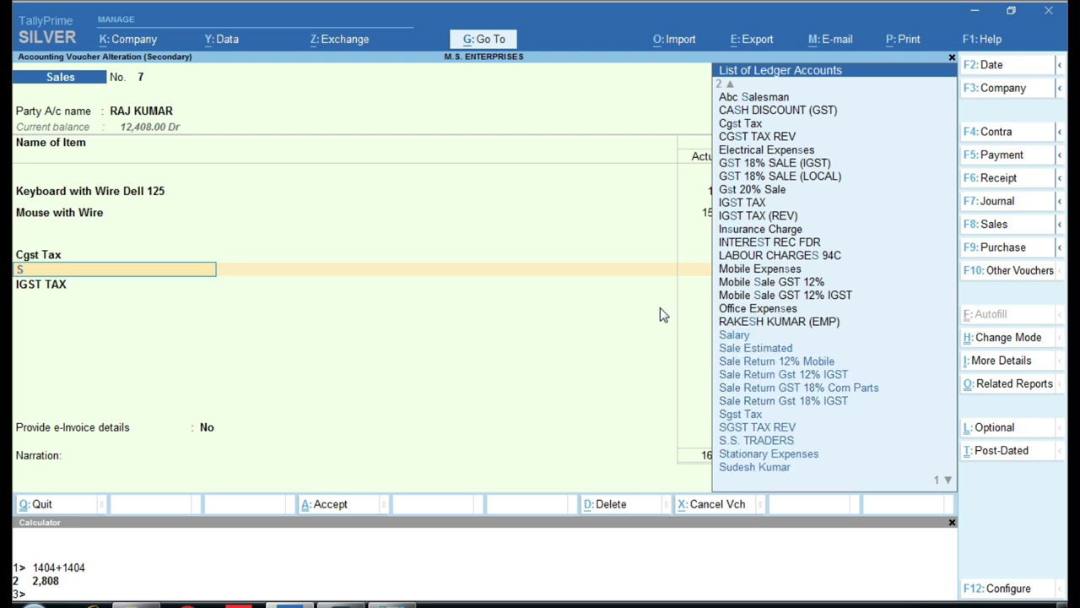
key("Return")
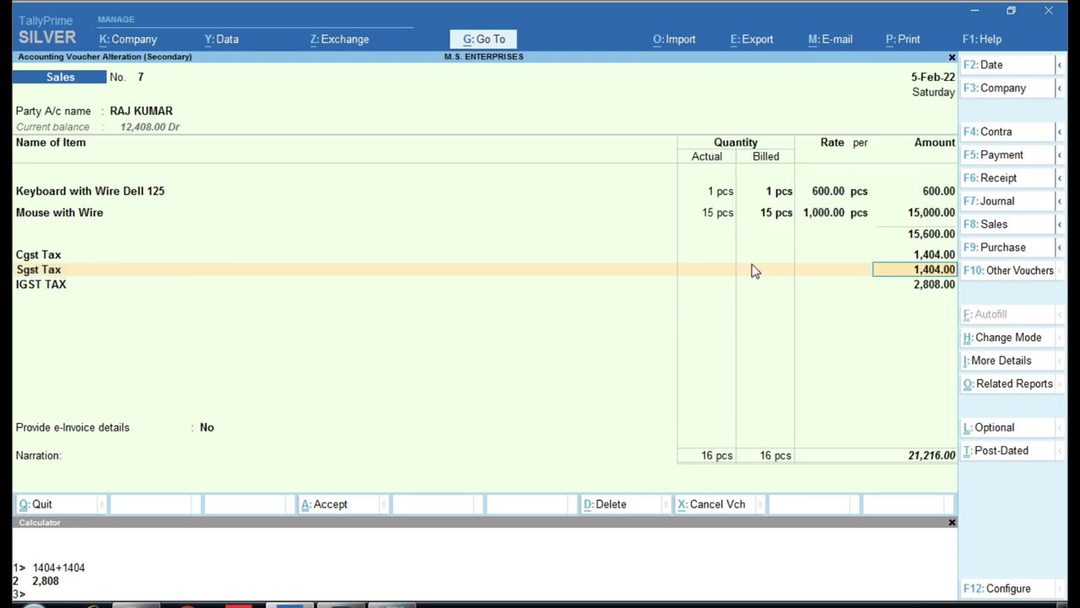
key("ctrl")
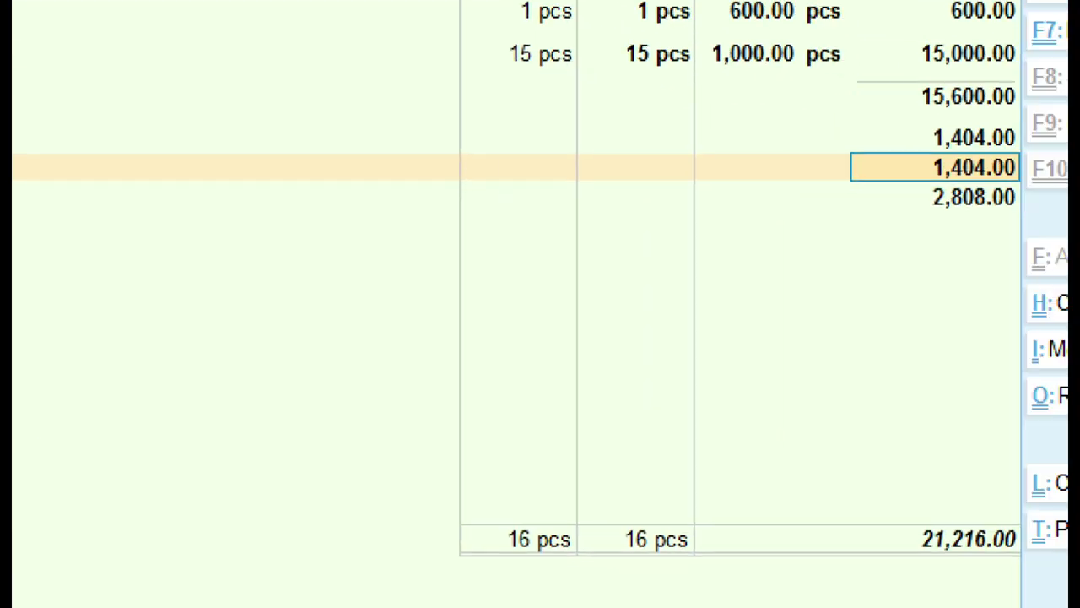
mouse_move(920, 117)
left_mouse_down()
mouse_move(972, 178)
mouse_move(1025, 179)
left_mouse_up()
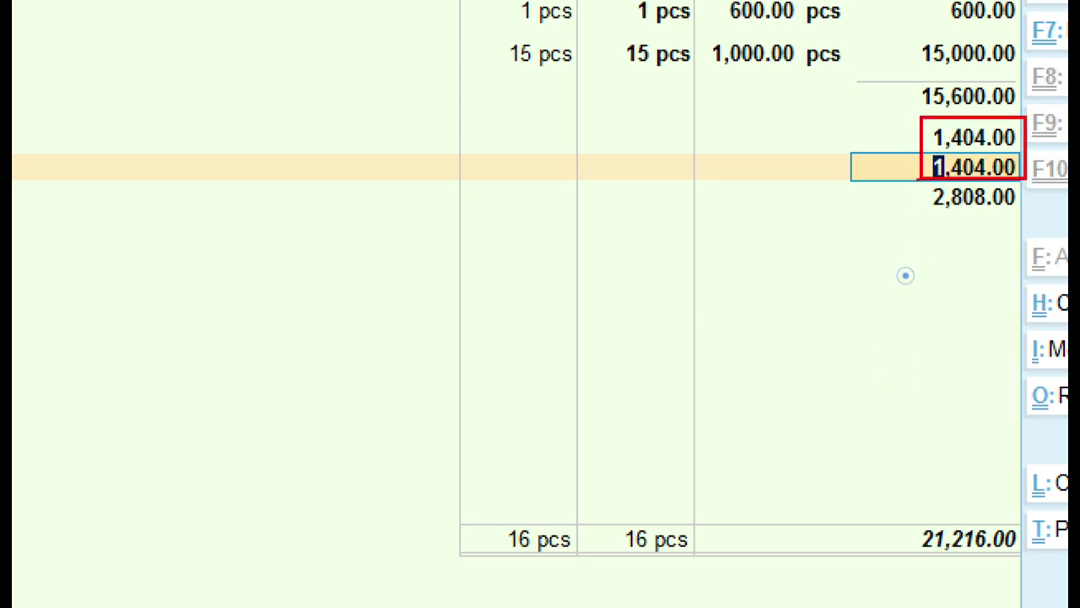
left_click_drag(916, 181, 1019, 219)
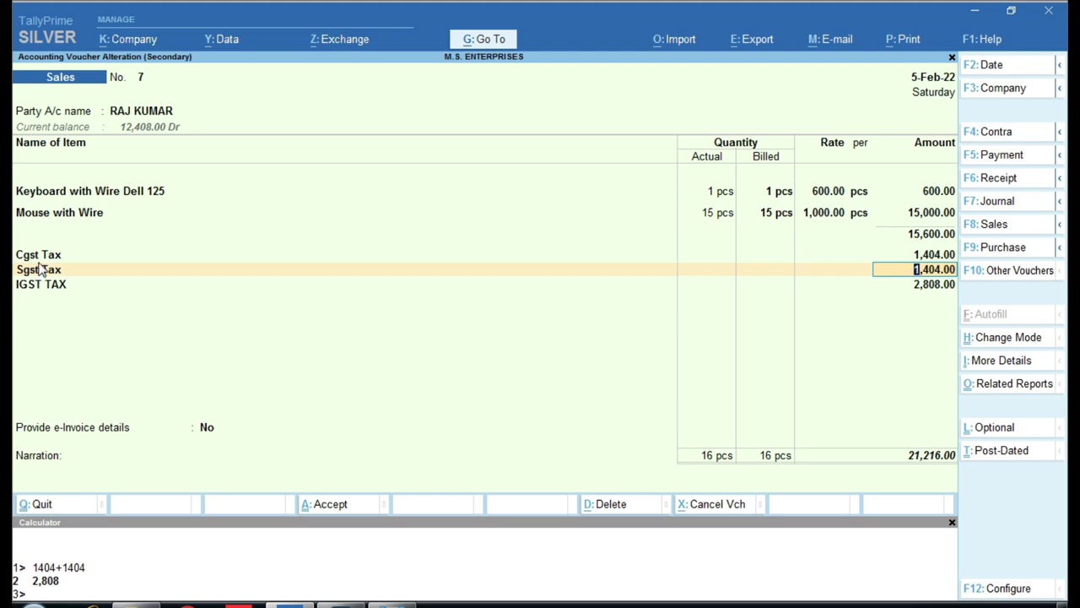
key("Up")
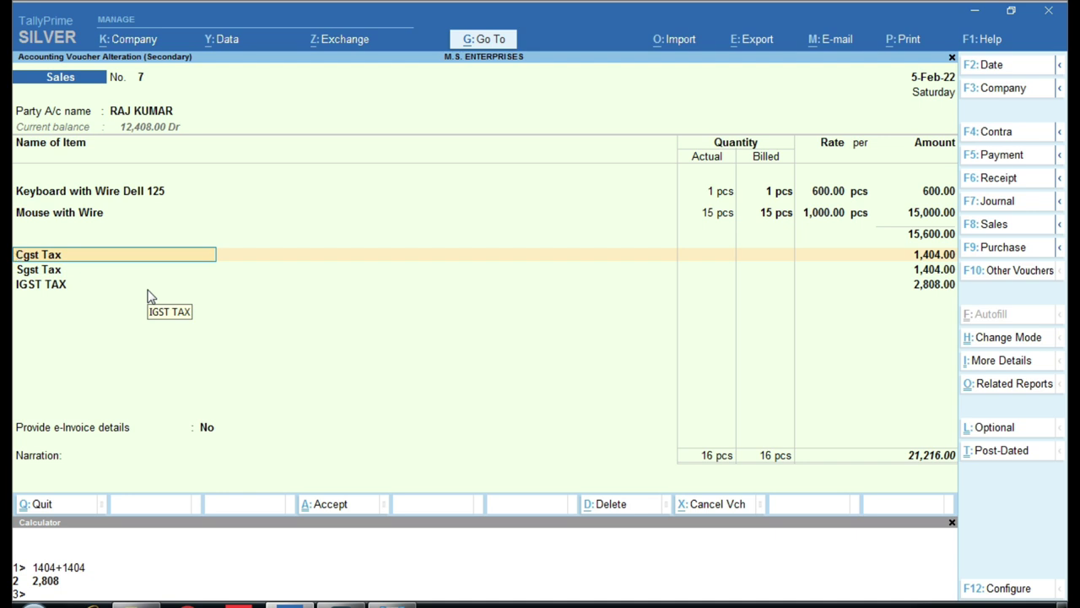
key("ctrl")
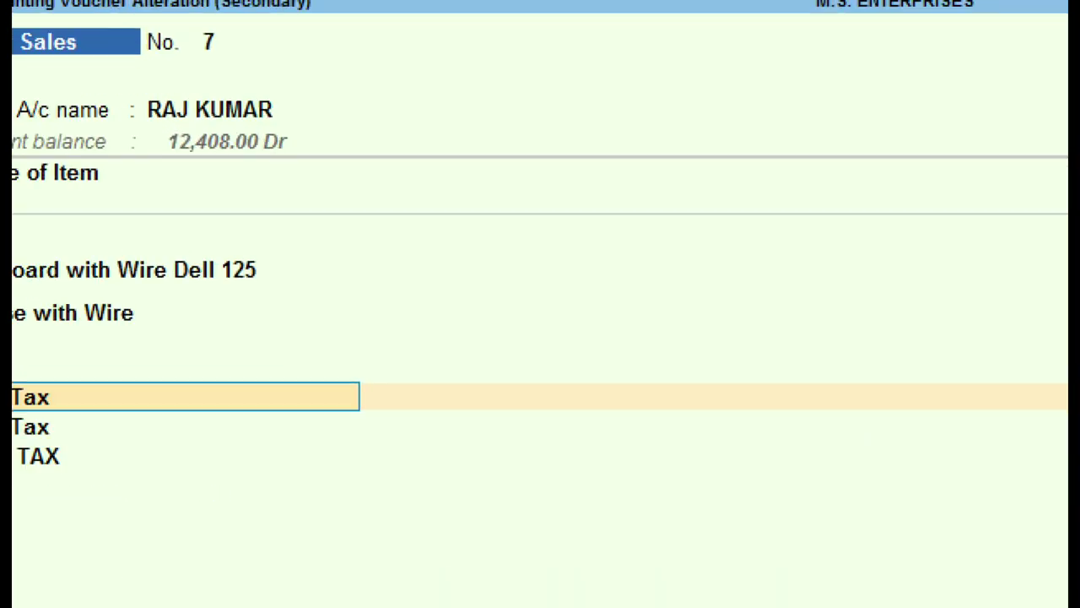
mouse_move(125, 80)
left_mouse_down()
mouse_move(245, 130)
mouse_move(427, 139)
left_mouse_up()
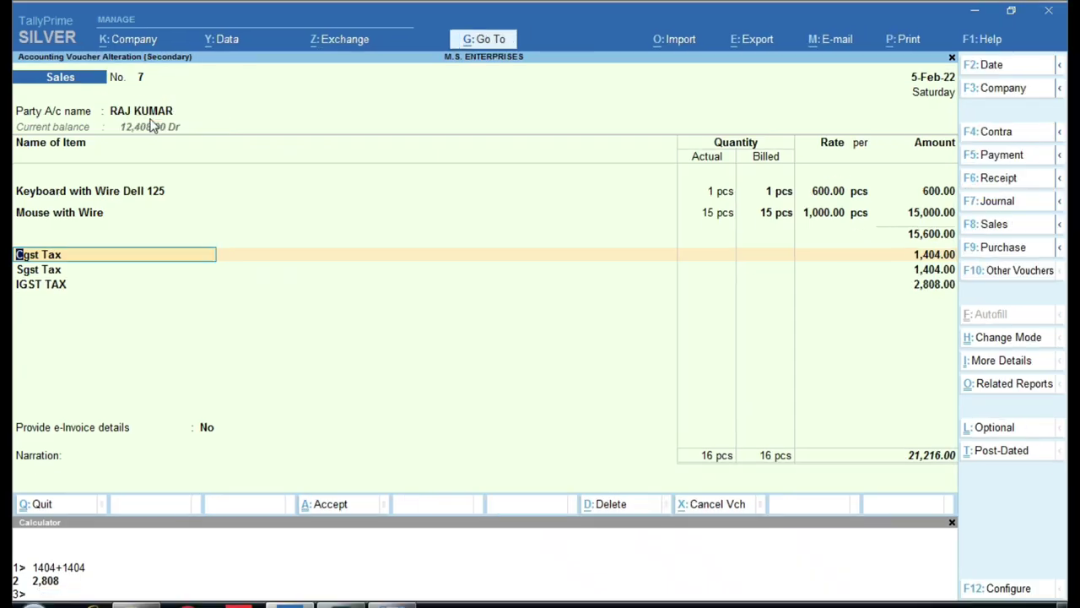
Open the party's ledger from the voucher, examine the state in its mailing details, and return to the voucher.
left_click(287, 128)
key("ctrl+Return")
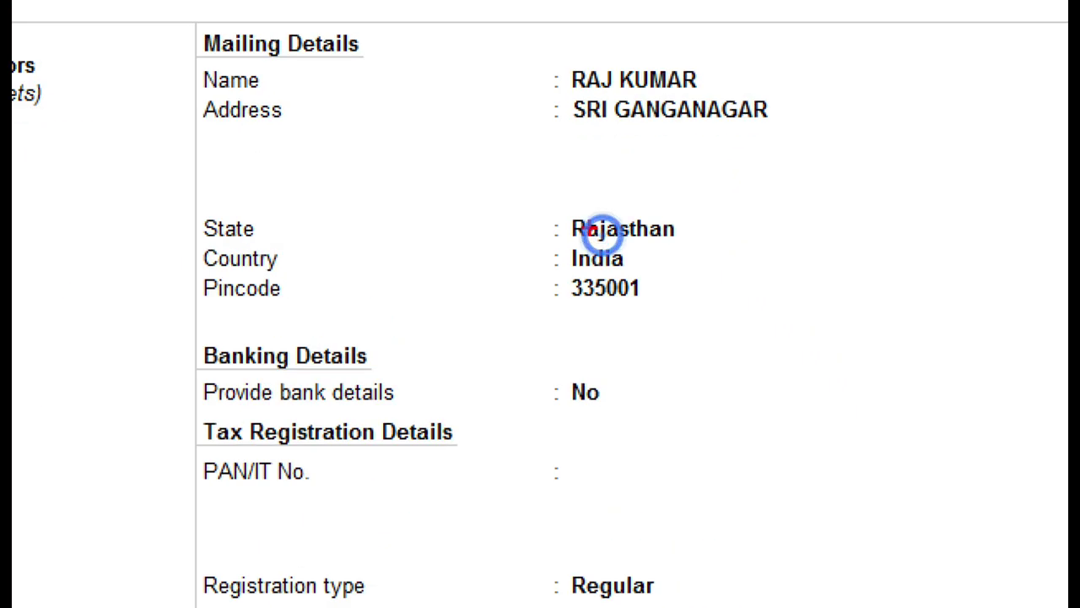
mouse_move(181, 193)
left_mouse_down()
mouse_move(194, 222)
mouse_move(877, 354)
left_mouse_up()
mouse_move(564, 202)
left_mouse_down()
mouse_move(634, 244)
mouse_move(693, 250)
left_mouse_up()
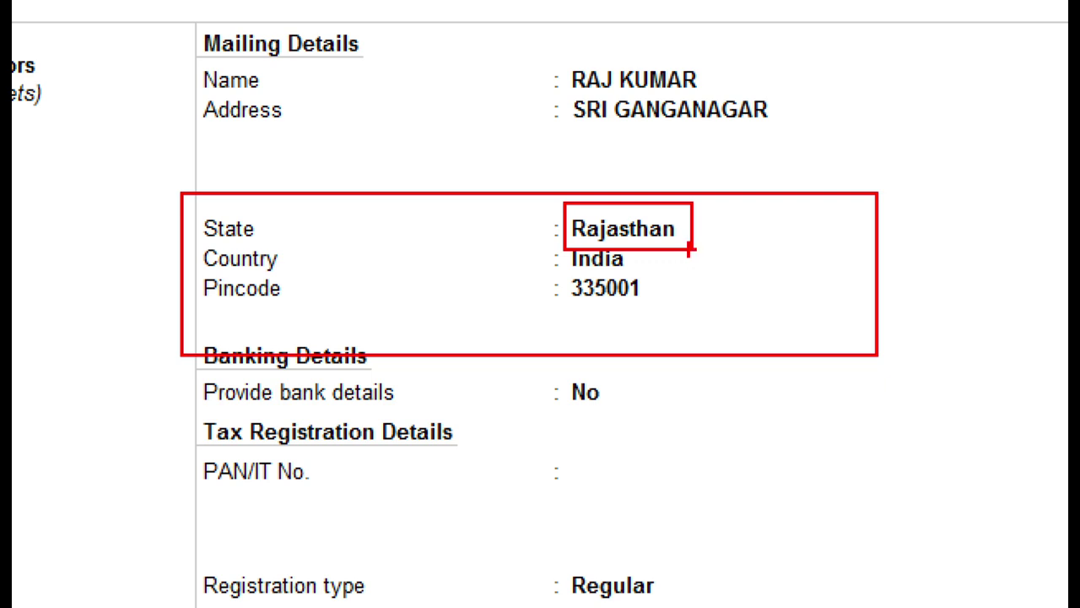
key("Escape")
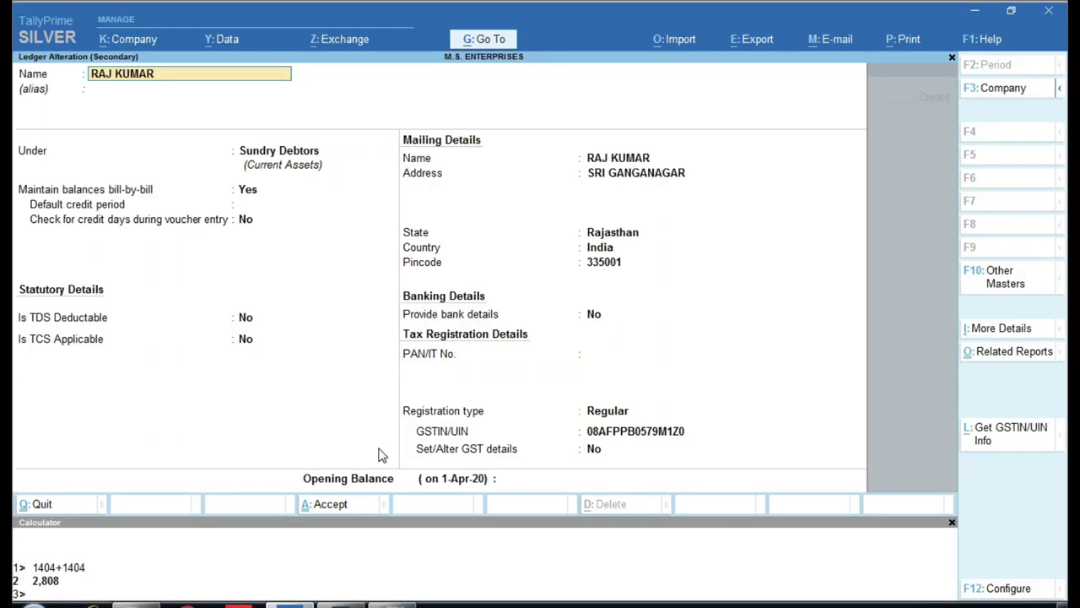
key("ctrl+a")
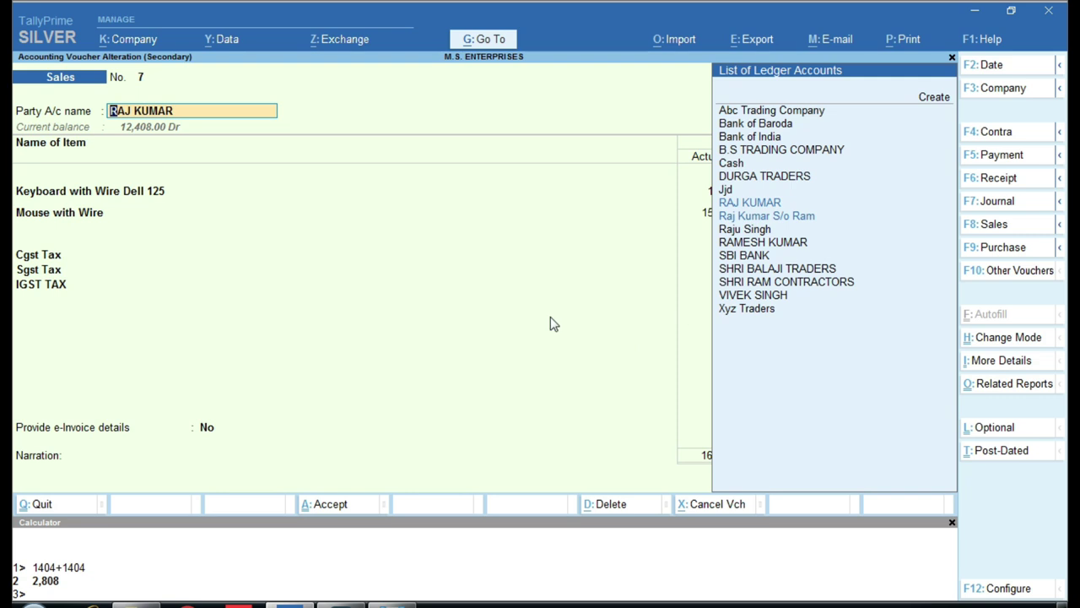
Remove the IGST TAX line from the sales voucher, leaving only the Cgst Tax and Sgst Tax ledgers.
left_click(51, 284)
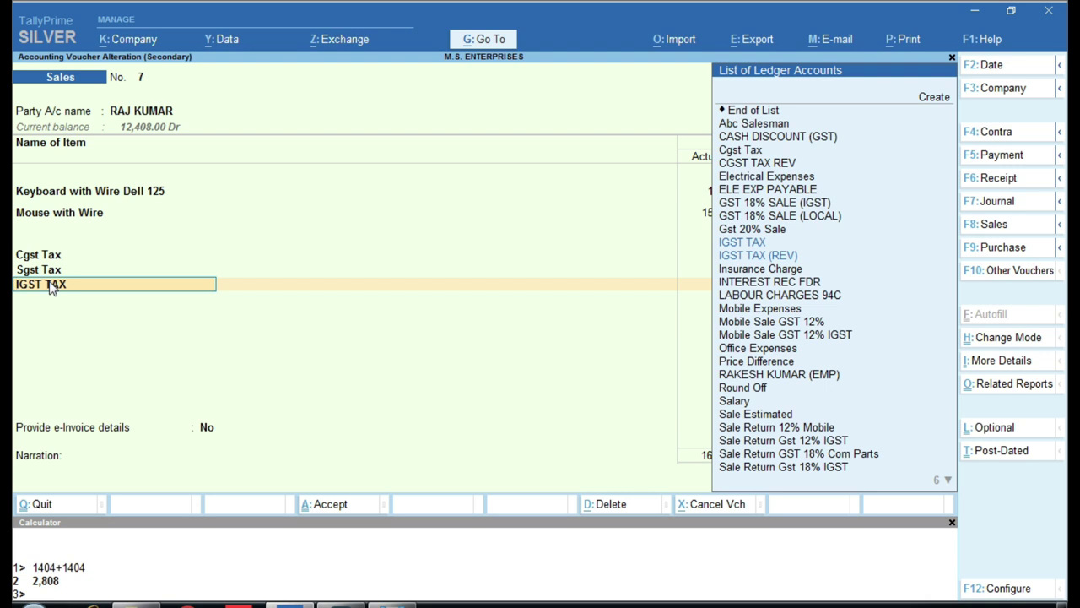
key("Return")
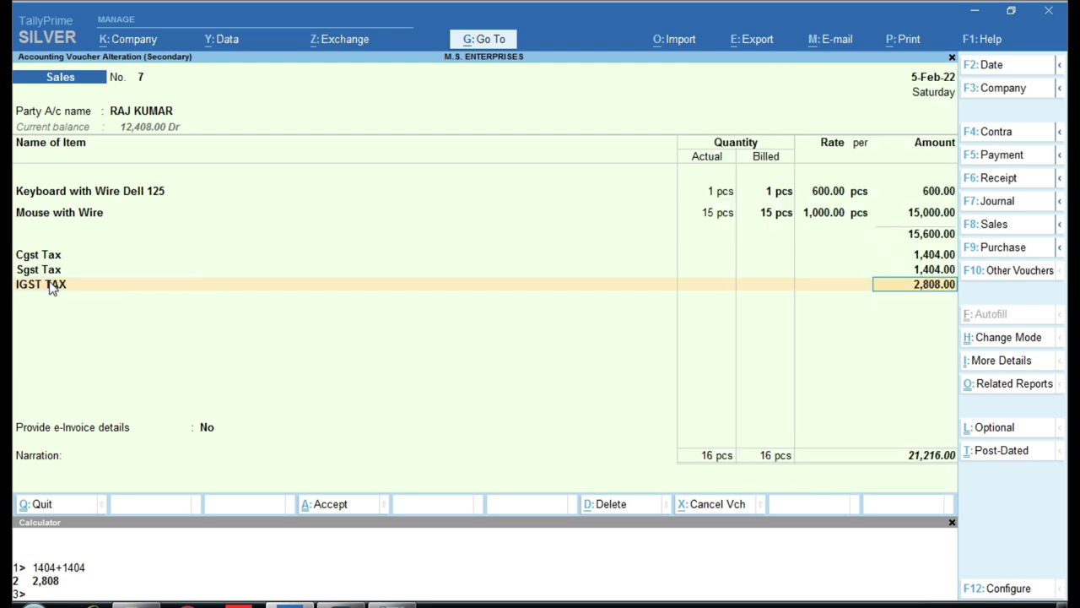
key("Up")
key("Up")
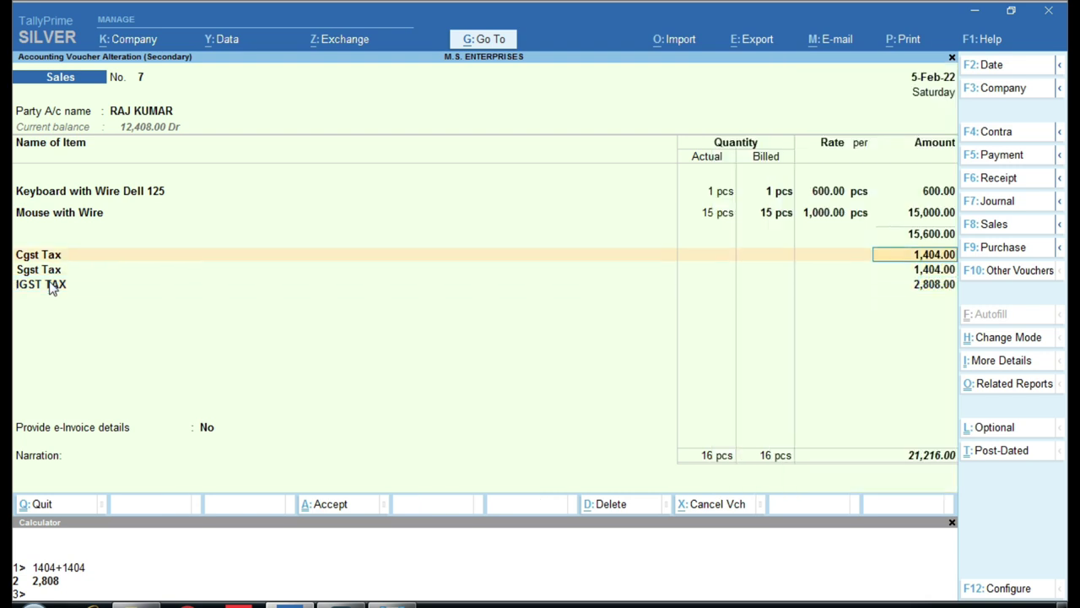
key("Down")
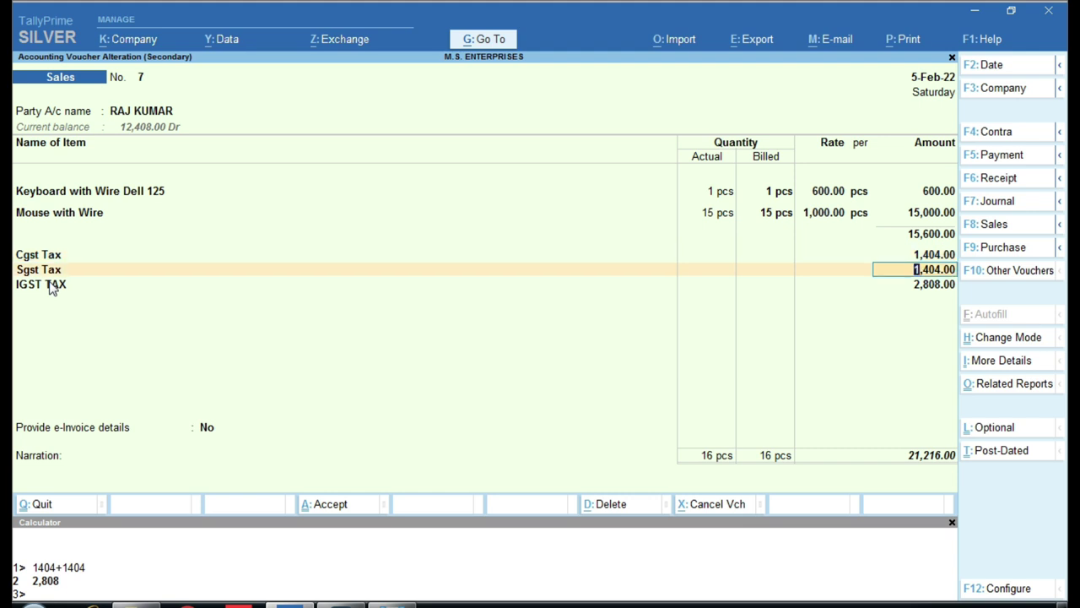
key("Down")
key("shift+Tab")
key("BackSpace")
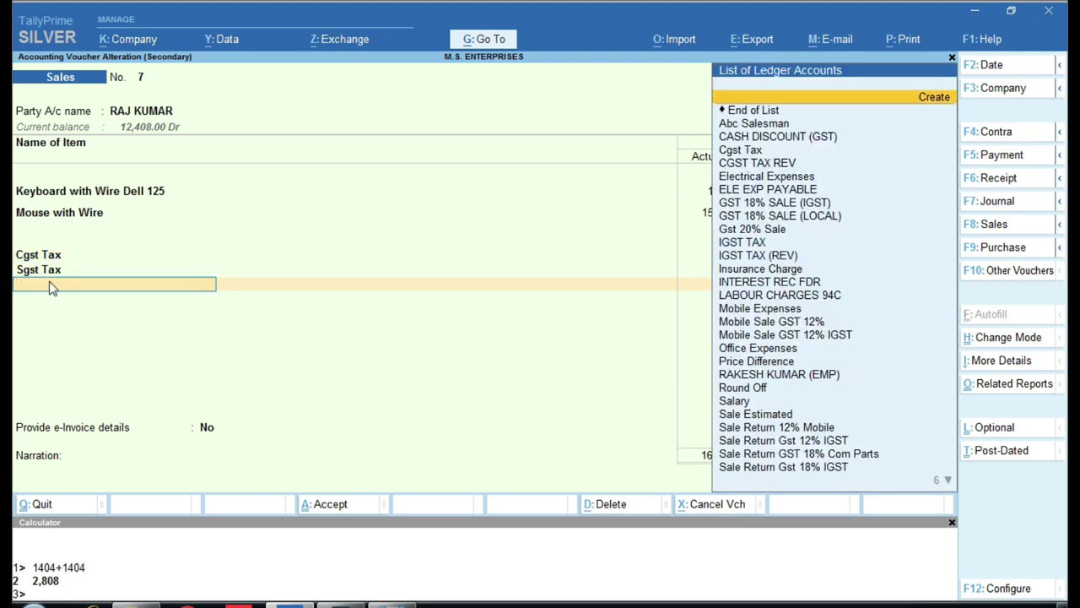
key("Down")
key("Return")
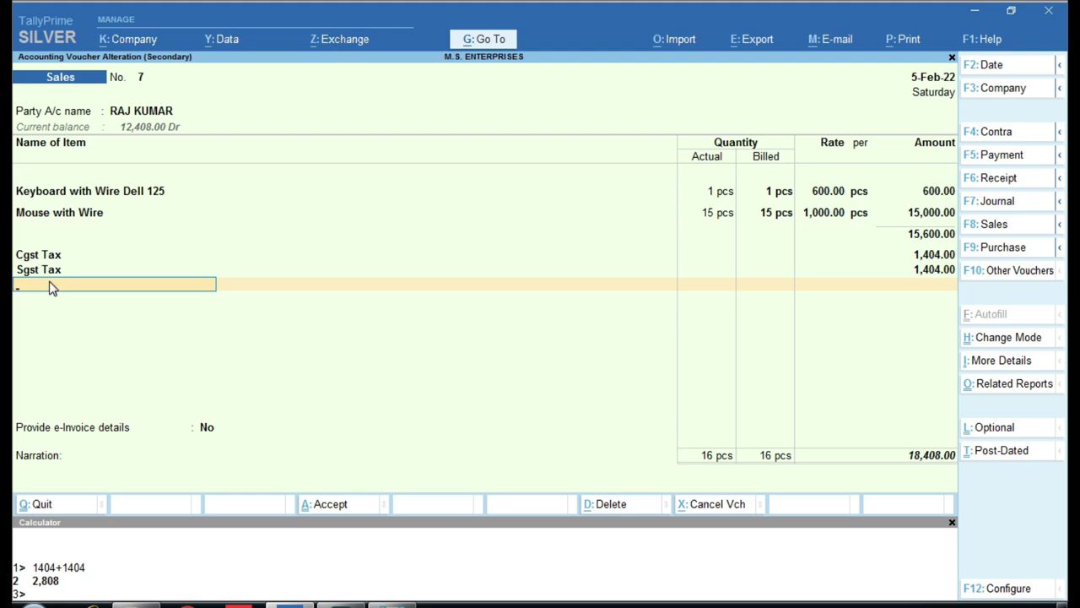
Go back to the Mouse with Wire item and examine its tax classification details under the GST 18% SALE (LOCAL) ledger.
key("shift+Tab")
key("shift+Tab")
key("shift+Tab")
key("shift+Tab")
key("shift+Tab")
key("shift+Tab")
key("shift+Tab")
key("shift+Tab")
key("shift+Tab")
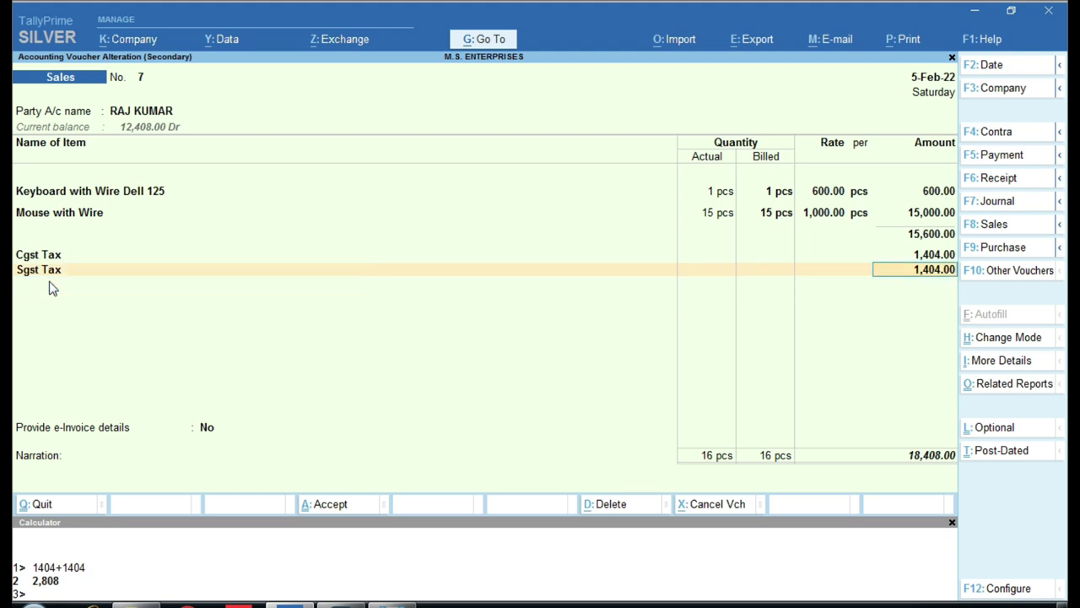
key("Return")
key("Return")
key("Return")
key("Return")
key("Return")
key("Return")
key("Return")
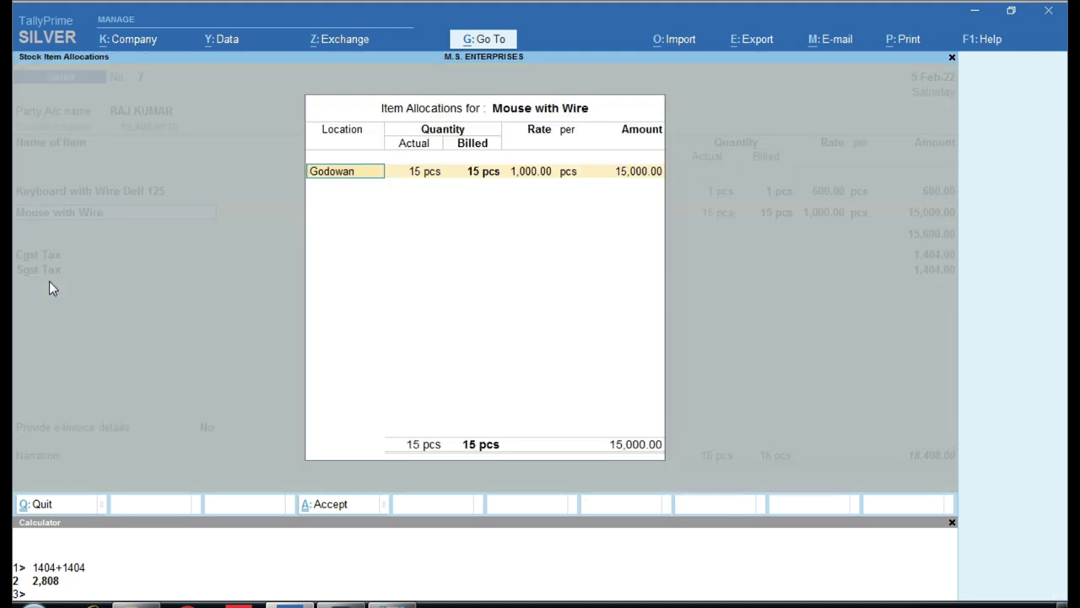
key("Return")
key("Return")
key("Return")
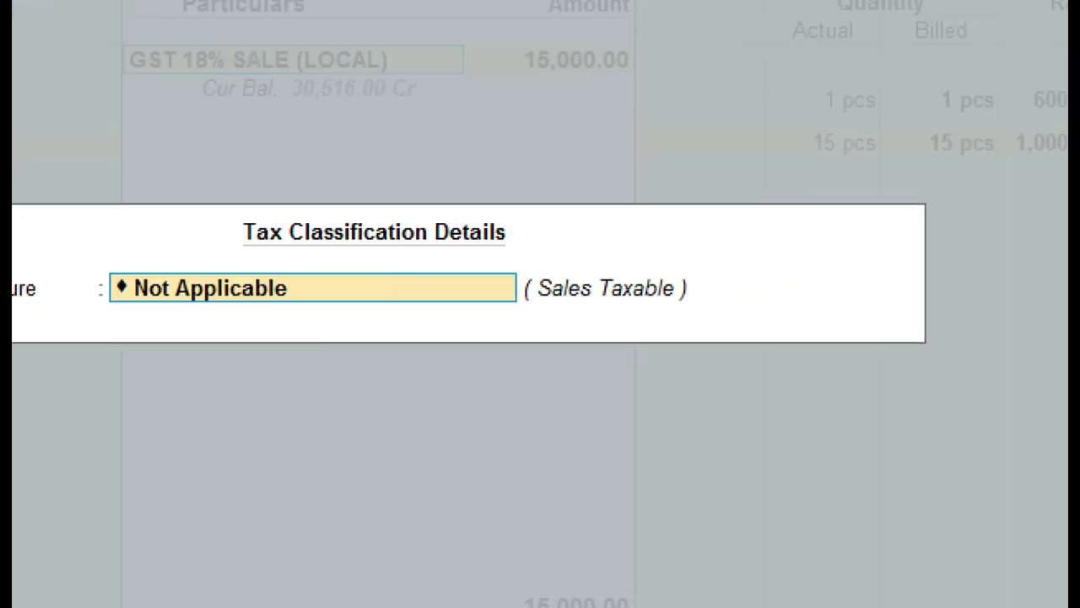
mouse_move(512, 252)
left_mouse_down()
mouse_move(669, 321)
mouse_move(725, 321)
left_mouse_up()
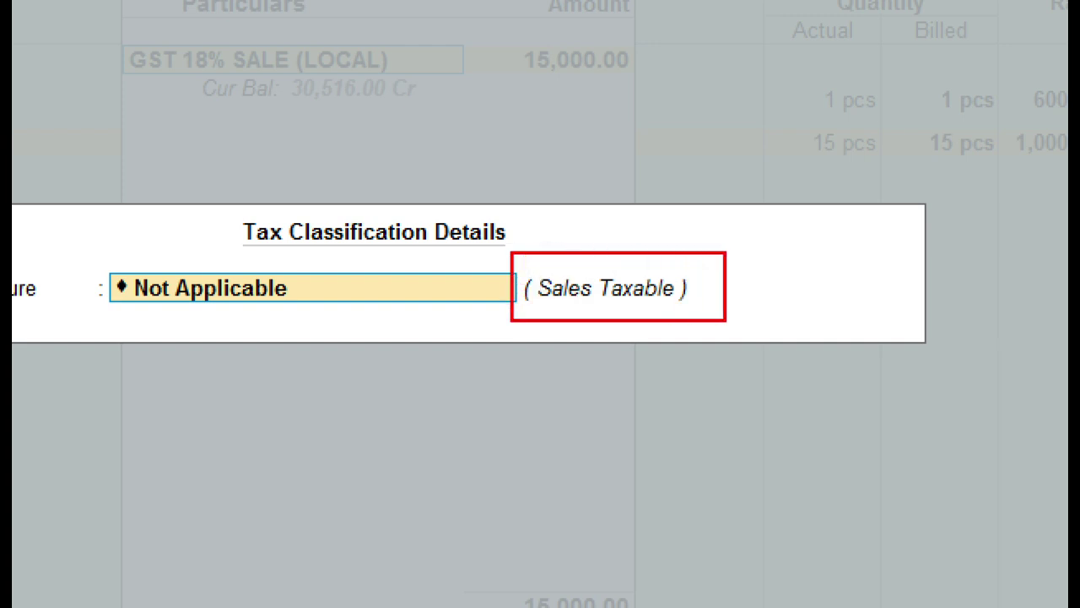